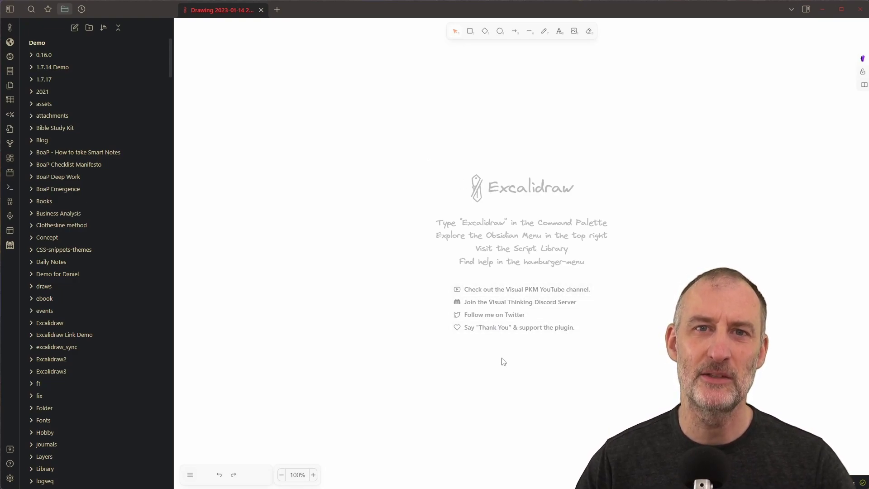
Open the Excalidraw script tools panel to reveal the Downloaded, Colors and Pen magic groups.
{"action": "left_click", "coordinate": [861, 61]}
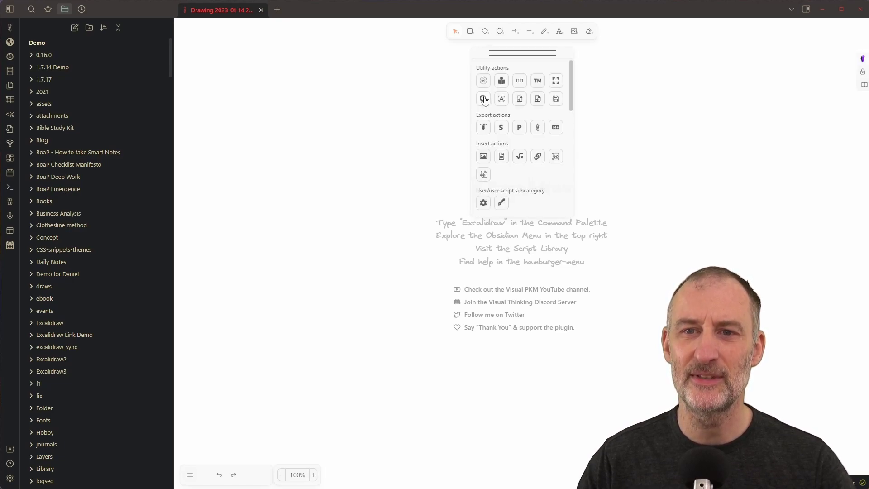
{"action": "scroll", "coordinate": [516, 100], "scroll_direction": "down", "scroll_amount": 8}
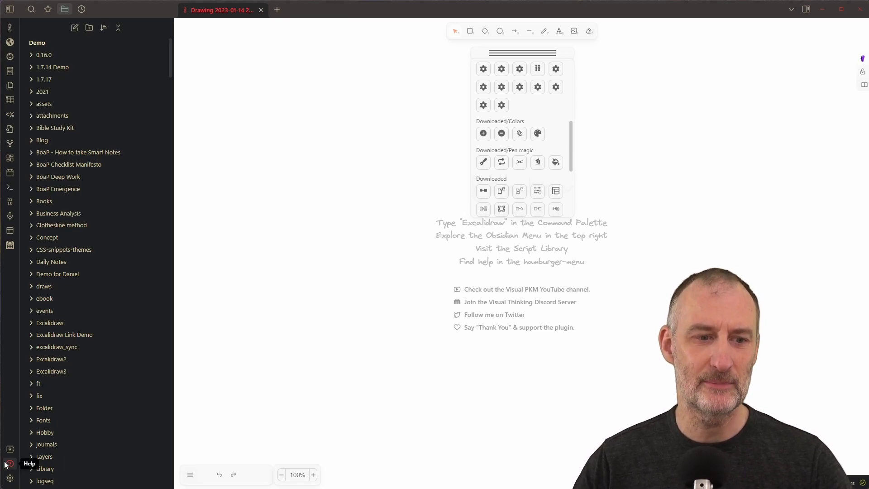
{"action": "left_click", "coordinate": [10, 478]}
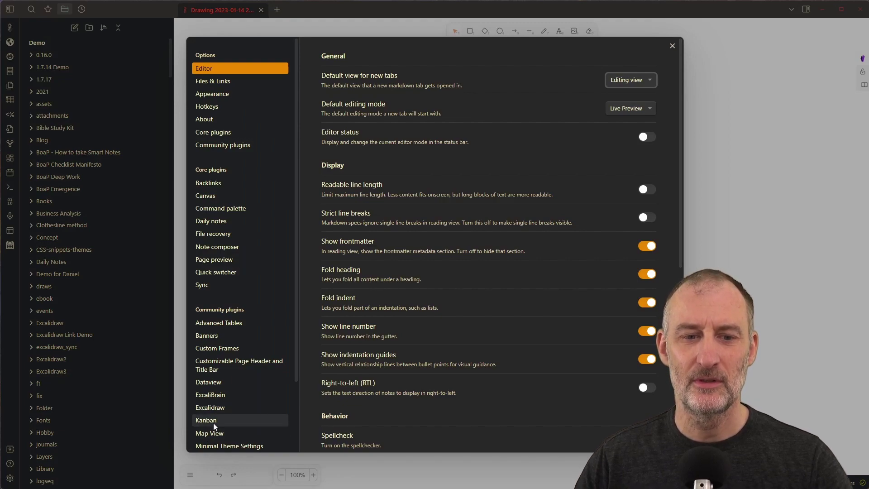
{"action": "left_click", "coordinate": [210, 408]}
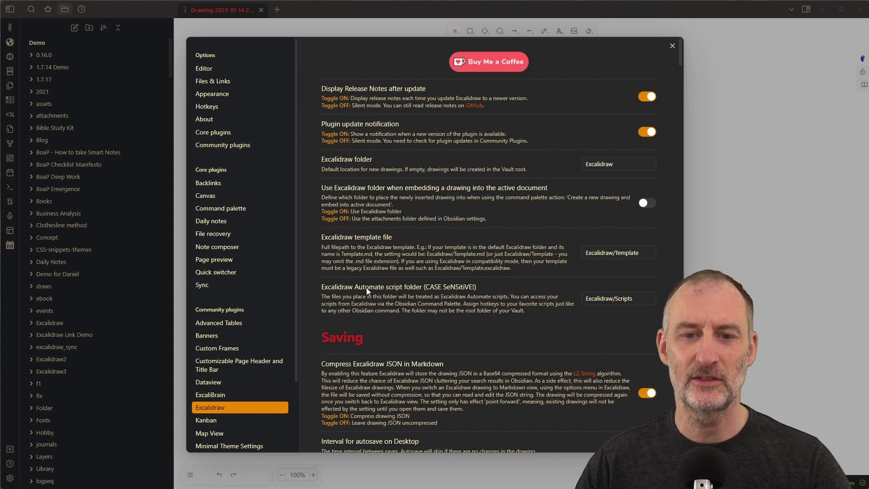
{"action": "left_click", "coordinate": [615, 298]}
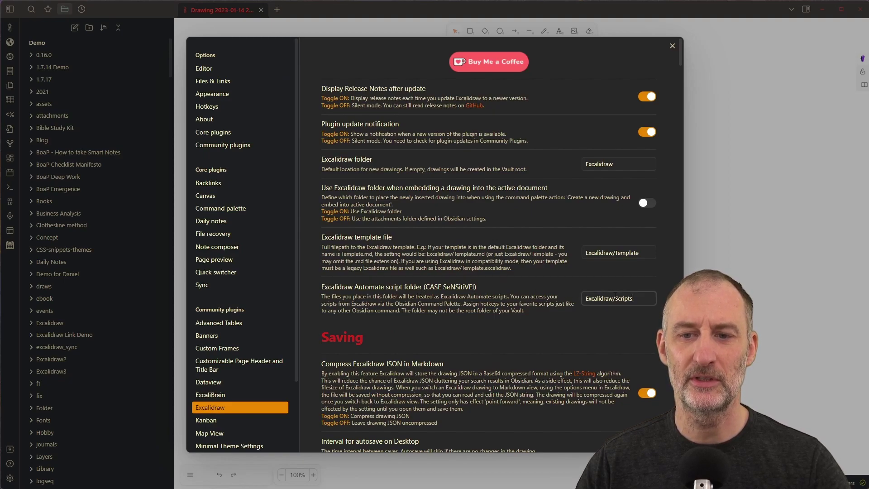
{"action": "key", "text": "ctrl+a"}
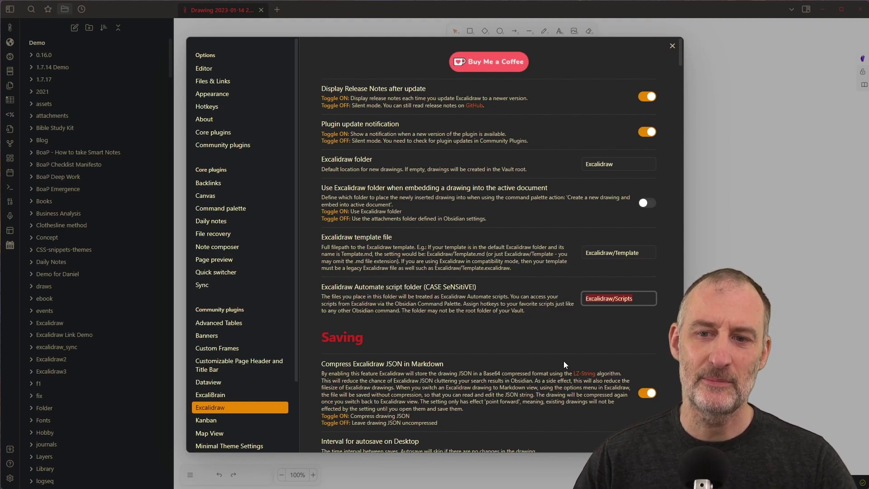
{"action": "key", "text": "Right"}
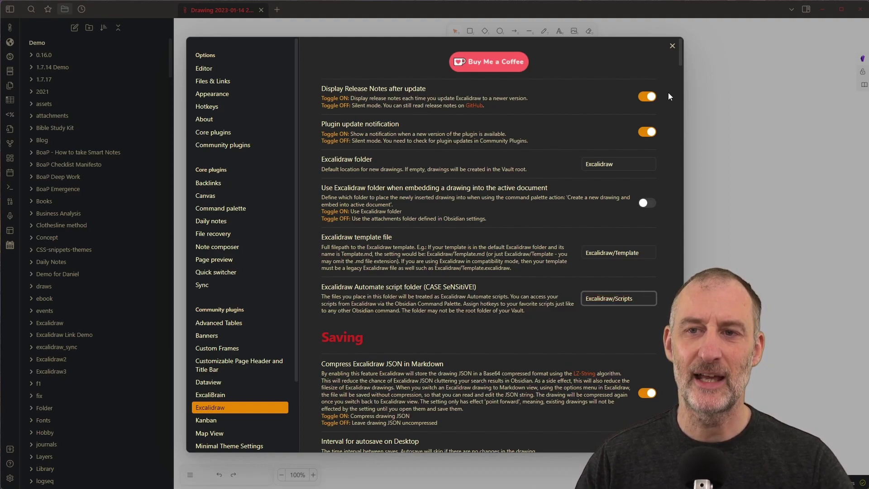
Close settings, expand Excalidraw > Scripts > Downloaded in the file tree, and collapse Colors and Pen magic.
{"action": "left_click", "coordinate": [672, 46]}
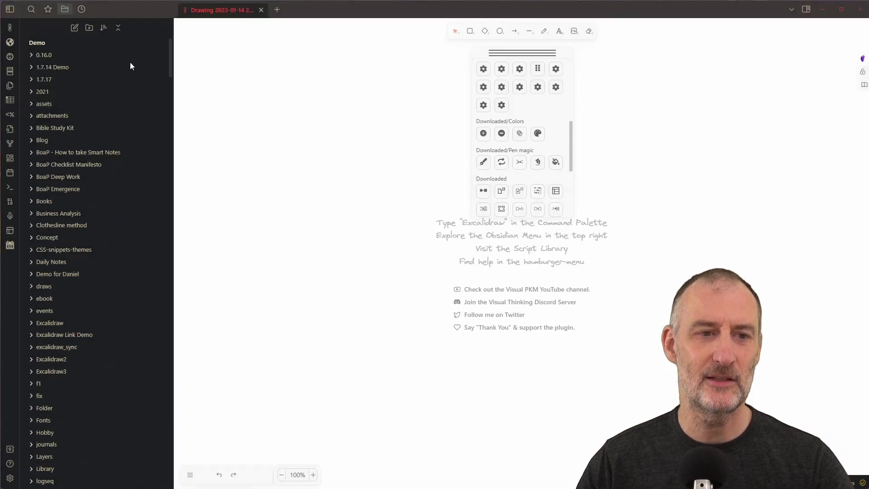
{"action": "left_click", "coordinate": [31, 323]}
{"action": "scroll", "coordinate": [31, 322], "scroll_direction": "down", "scroll_amount": 3}
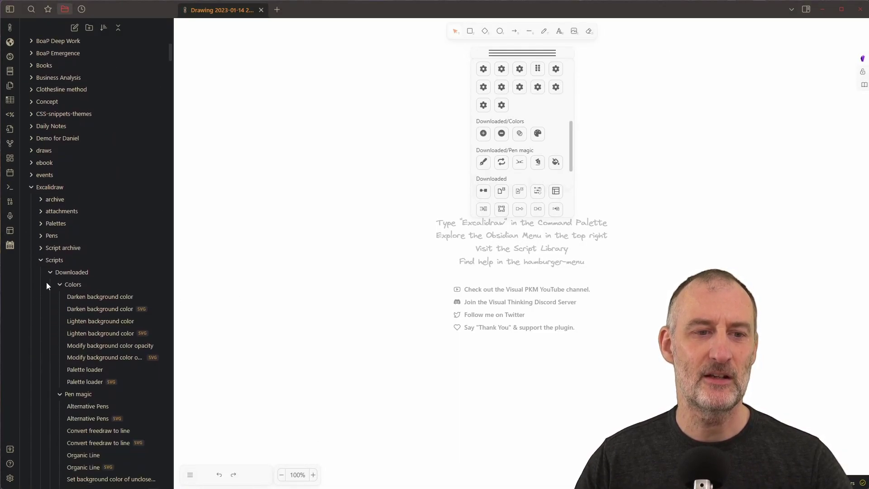
{"action": "left_click", "coordinate": [57, 285]}
{"action": "left_click", "coordinate": [56, 296]}
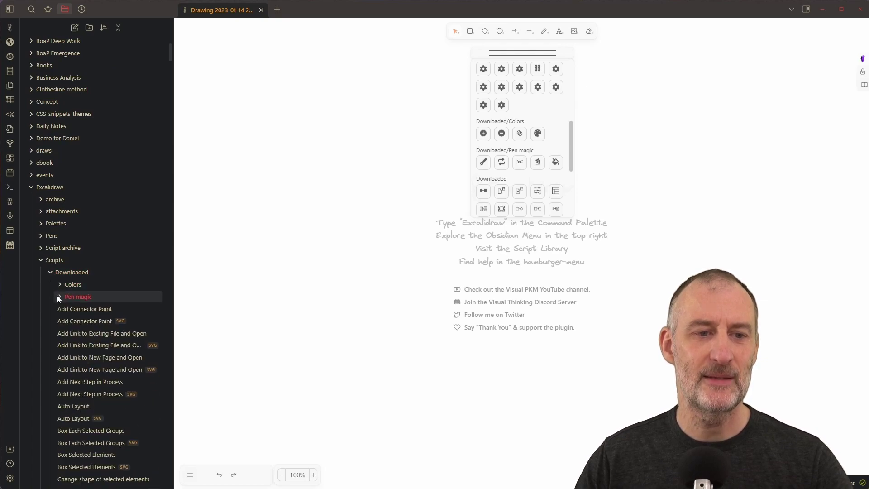
{"action": "scroll", "coordinate": [58, 292], "scroll_direction": "down", "scroll_amount": 2}
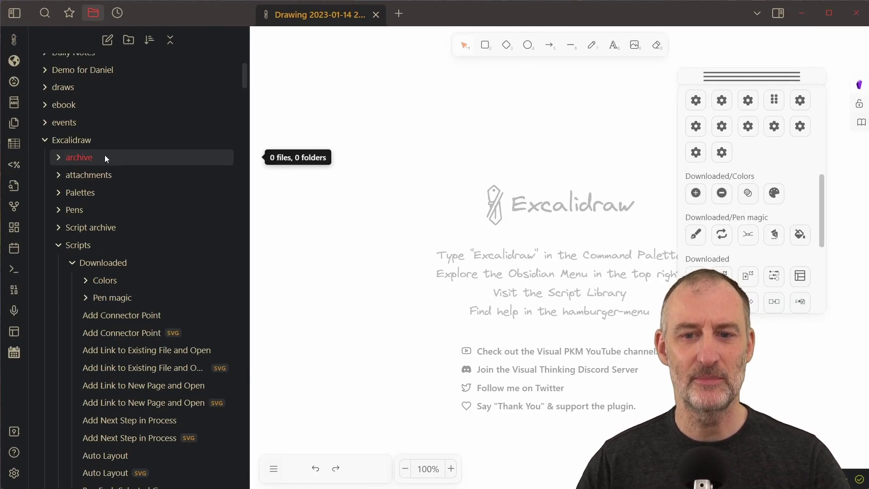
{"action": "scroll", "coordinate": [79, 258], "scroll_direction": "down", "scroll_amount": 2}
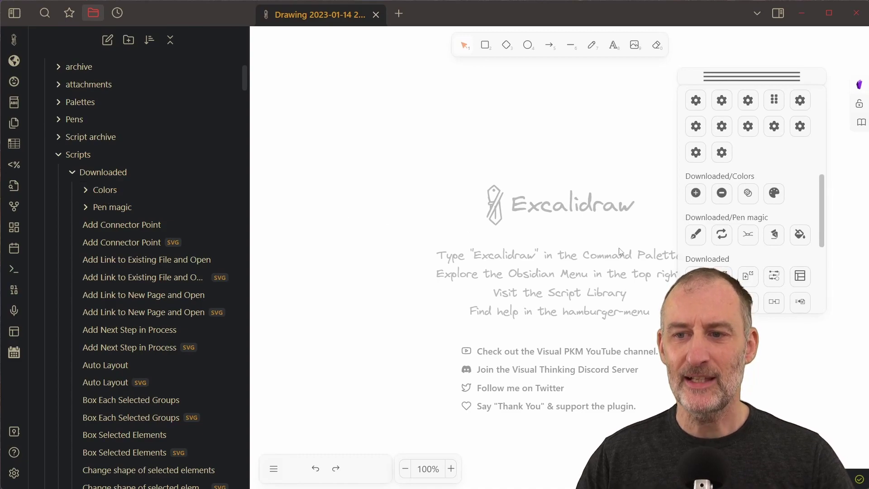
{"action": "scroll", "coordinate": [776, 213], "scroll_direction": "down", "scroll_amount": 1}
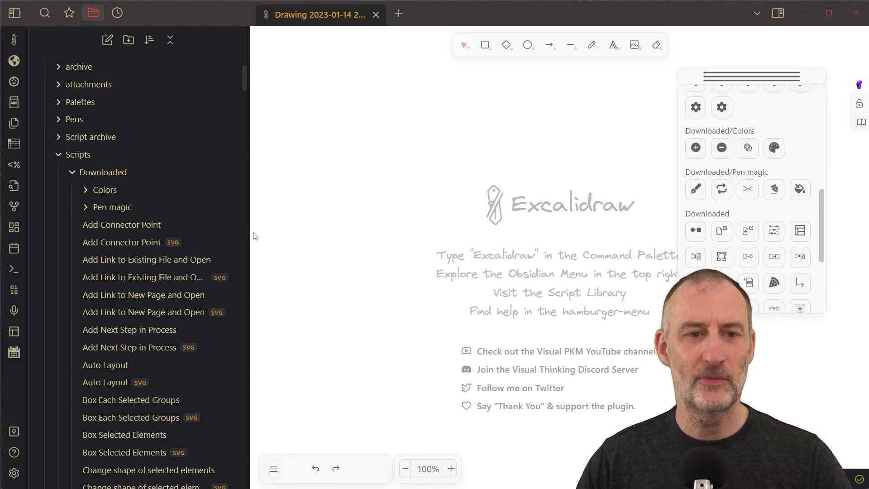
Create a subfolder named 'Text actions' inside the Downloaded scripts folder.
{"action": "right_click", "coordinate": [116, 172]}
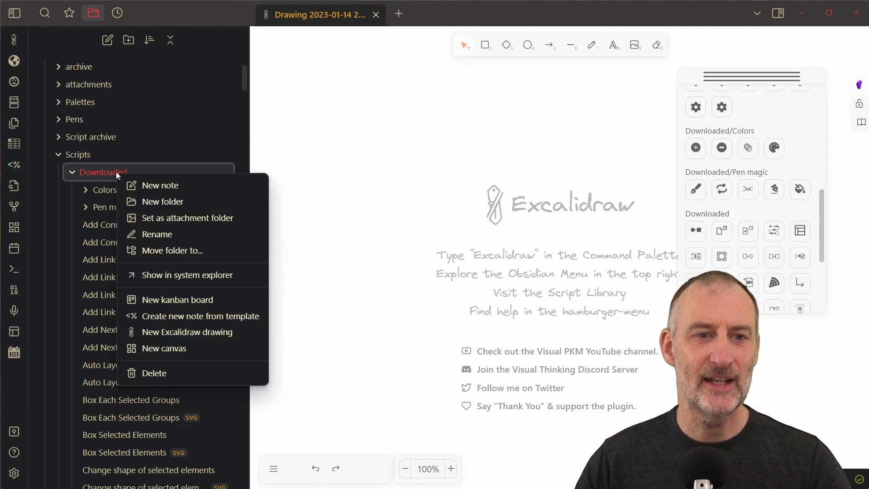
{"action": "left_click", "coordinate": [173, 202]}
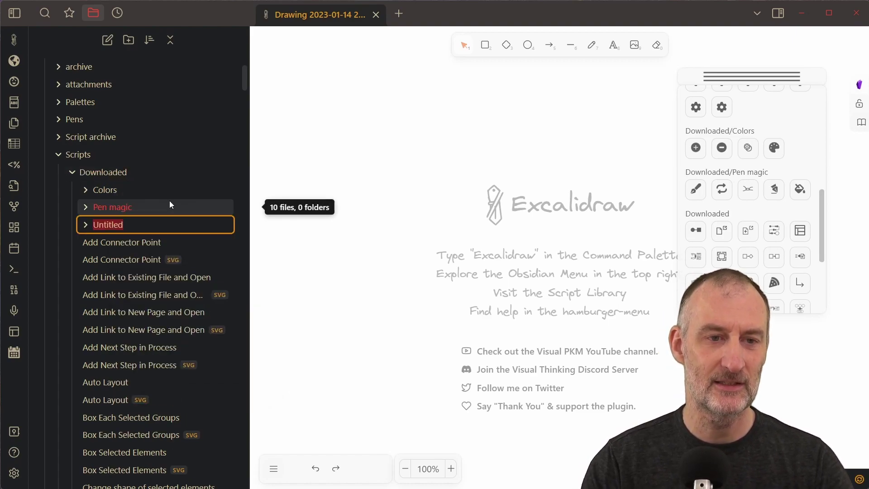
{"action": "type", "text": "Text actions"}
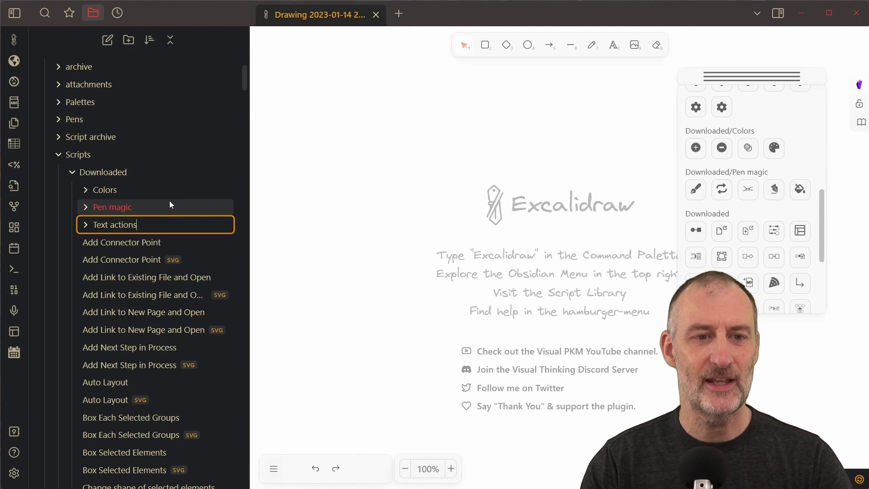
{"action": "left_click", "coordinate": [361, 180]}
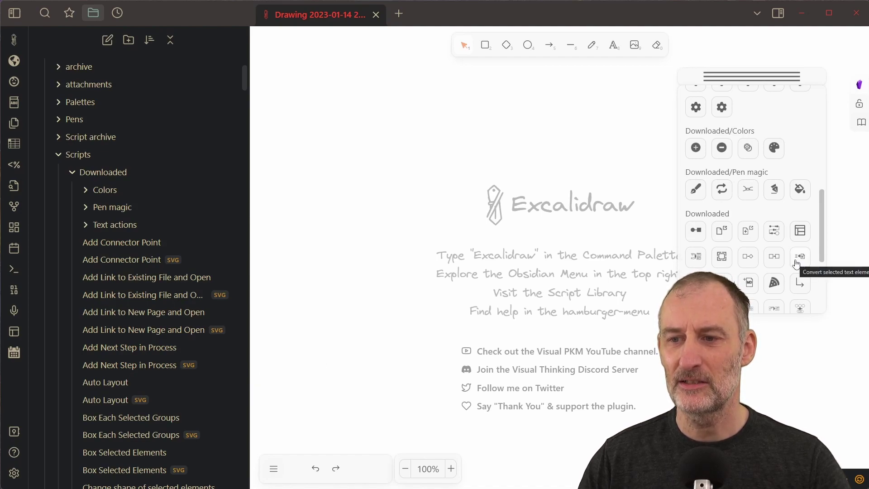
Select the sticky-notes conversion script together with its SVG icon.
{"action": "scroll", "coordinate": [123, 341], "scroll_direction": "down", "scroll_amount": 2}
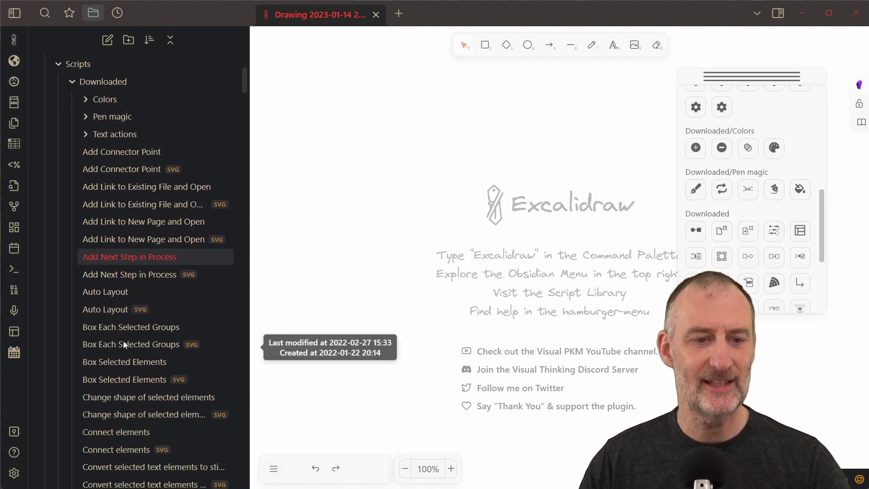
{"action": "scroll", "coordinate": [162, 428], "scroll_direction": "down", "scroll_amount": 1}
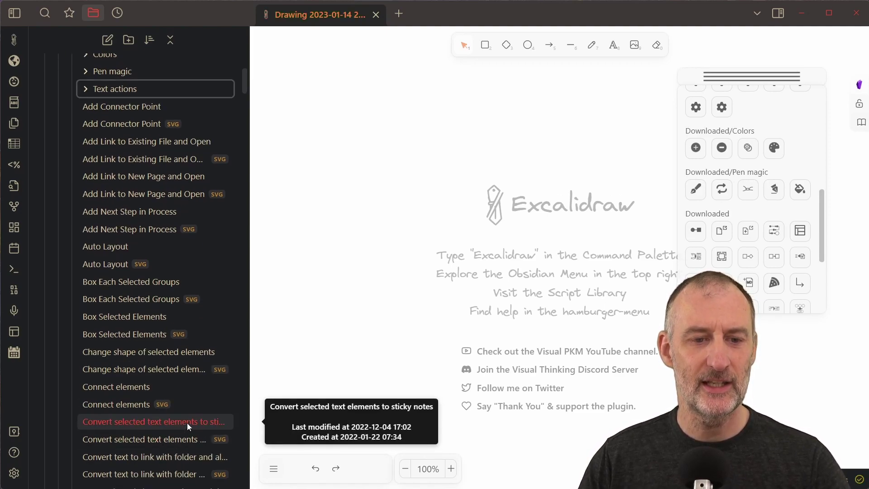
{"action": "left_click", "coordinate": [187, 424], "text": "ctrl"}
{"action": "left_click", "coordinate": [182, 437], "text": "ctrl"}
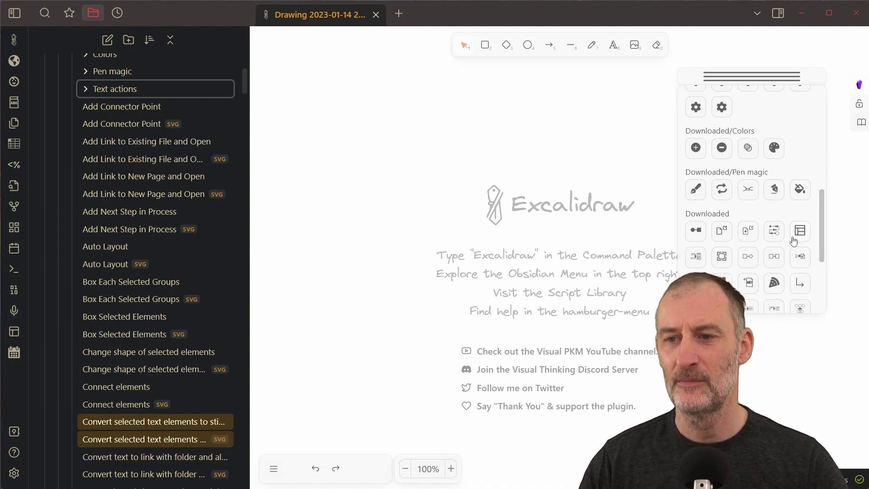
Add Set Link Alias, Split text by lines and both their SVG icons to the selection.
{"action": "scroll", "coordinate": [782, 253], "scroll_direction": "down", "scroll_amount": 3}
{"action": "scroll", "coordinate": [780, 252], "scroll_direction": "down", "scroll_amount": 1}
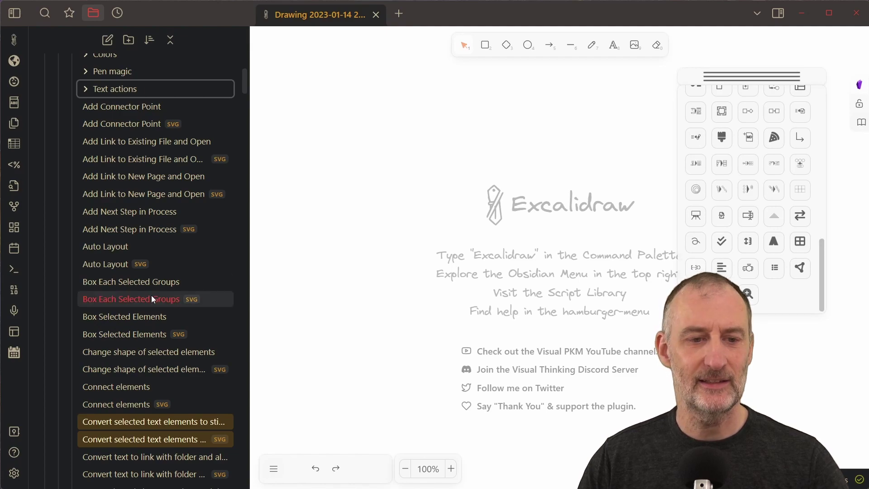
{"action": "scroll", "coordinate": [151, 295], "scroll_direction": "down", "scroll_amount": 10}
{"action": "scroll", "coordinate": [151, 296], "scroll_direction": "down", "scroll_amount": 8}
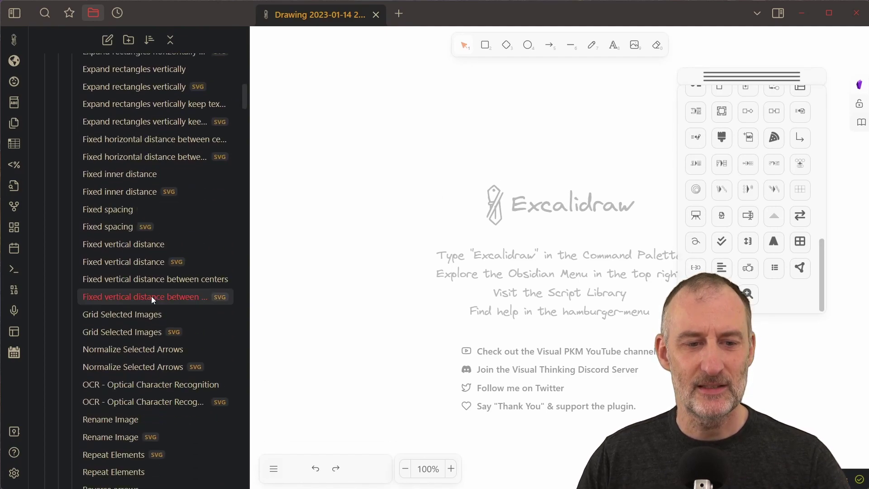
{"action": "scroll", "coordinate": [151, 297], "scroll_direction": "down", "scroll_amount": 2}
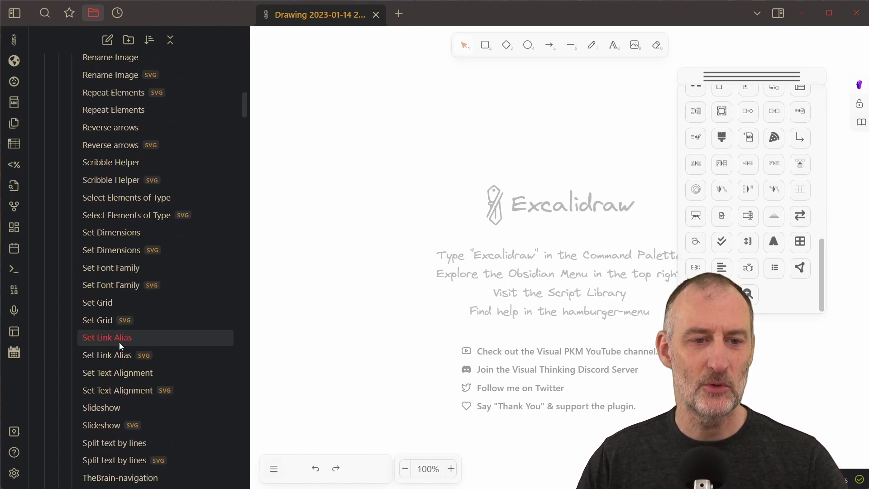
{"action": "left_click", "coordinate": [116, 341]}
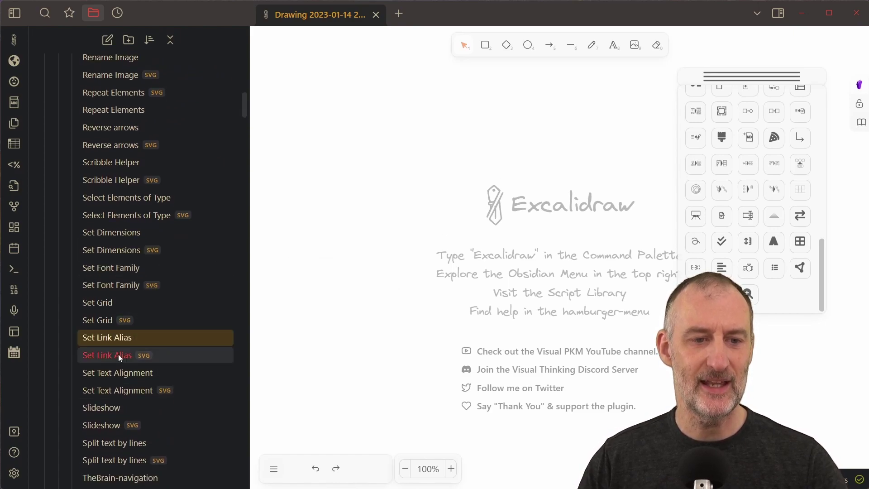
{"action": "left_click", "coordinate": [118, 354], "text": "shift"}
{"action": "scroll", "coordinate": [133, 409], "scroll_direction": "down", "scroll_amount": 1}
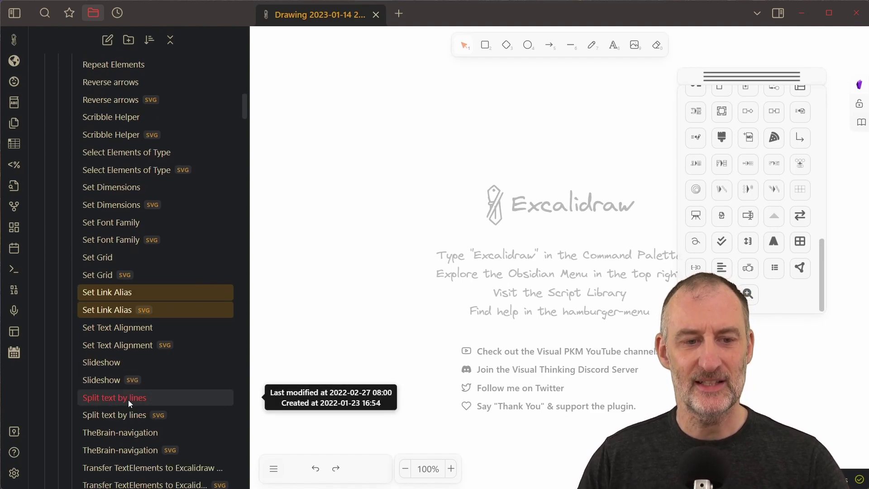
{"action": "left_click", "coordinate": [128, 400], "text": "ctrl"}
{"action": "left_click", "coordinate": [132, 417], "text": "ctrl"}
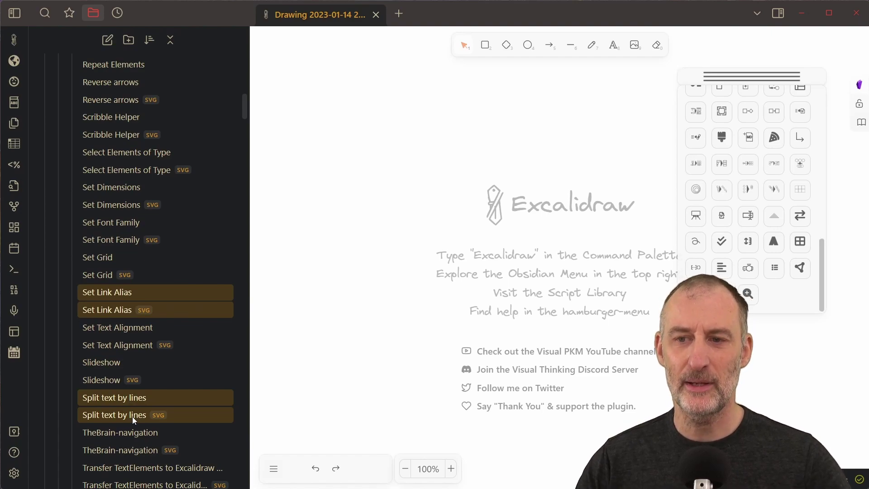
{"action": "scroll", "coordinate": [169, 289], "scroll_direction": "up", "scroll_amount": 12}
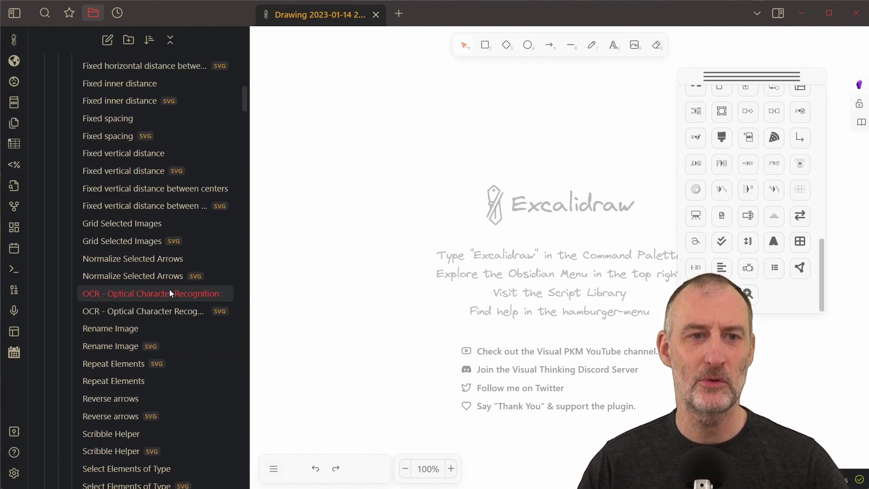
{"action": "scroll", "coordinate": [169, 289], "scroll_direction": "up", "scroll_amount": 7}
{"action": "scroll", "coordinate": [168, 295], "scroll_direction": "up", "scroll_amount": 1}
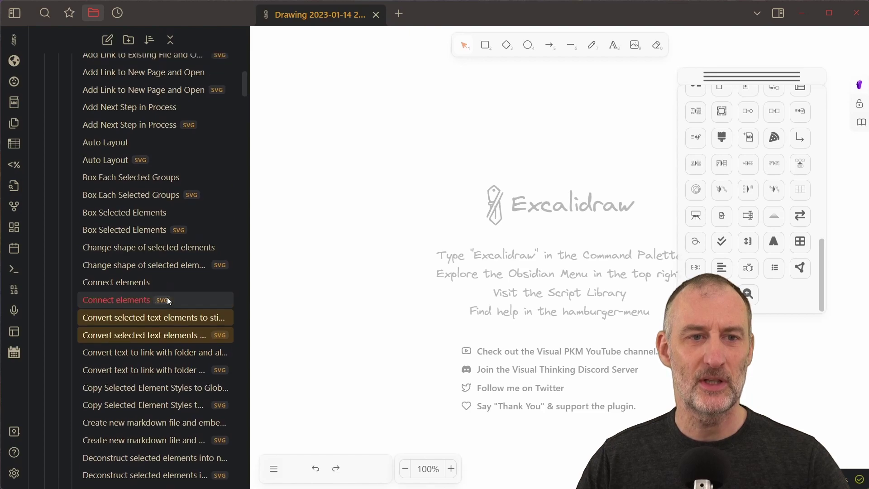
Move the six selected text scripts into Text actions and scroll the repositioned tools panel to its top.
{"action": "left_click_drag", "start_coordinate": [143, 349], "coordinate": [117, 233]}
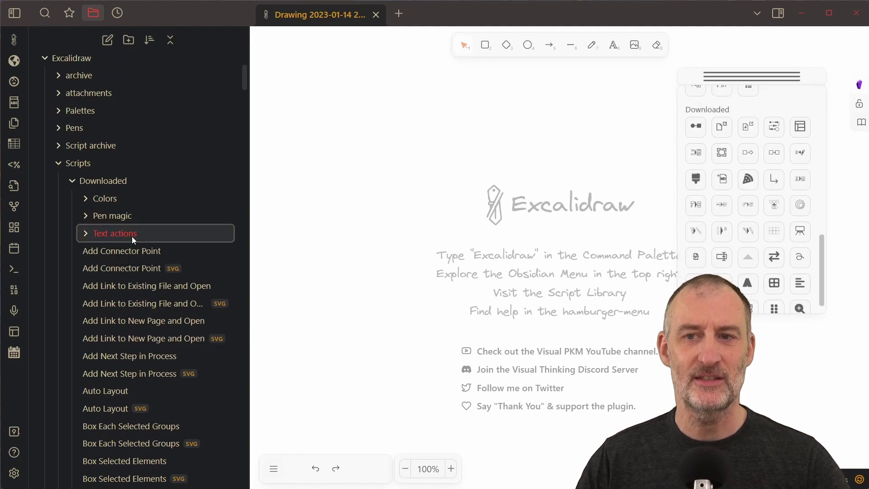
{"action": "left_click_drag", "start_coordinate": [724, 77], "coordinate": [467, 115]}
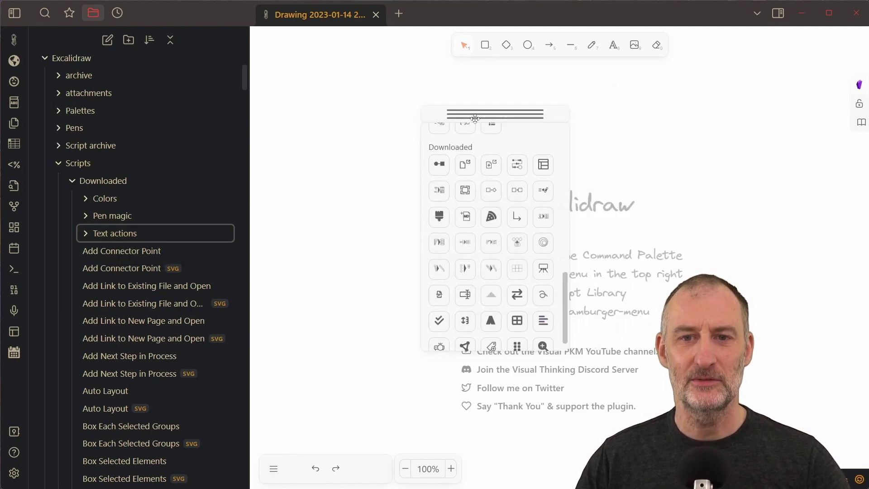
{"action": "scroll", "coordinate": [485, 275], "scroll_direction": "up", "scroll_amount": 5}
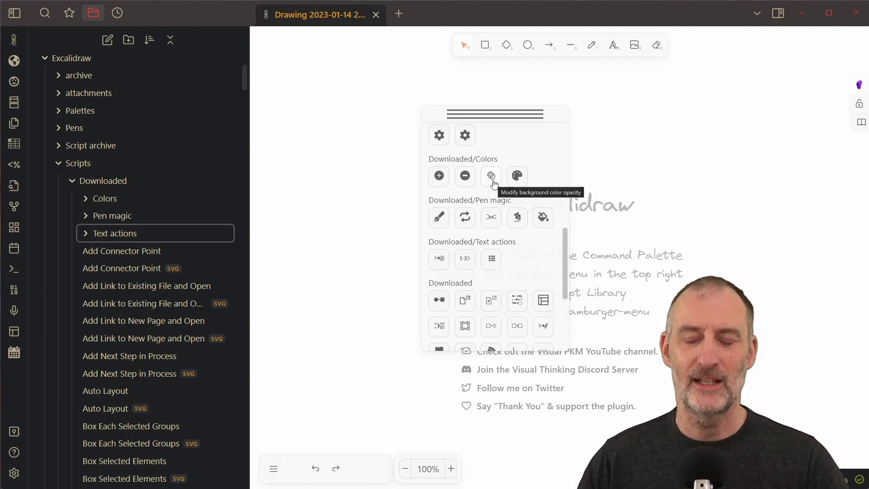
Collapse the script tools panel and bring up the drawing's main menu.
{"action": "left_click", "coordinate": [504, 117]}
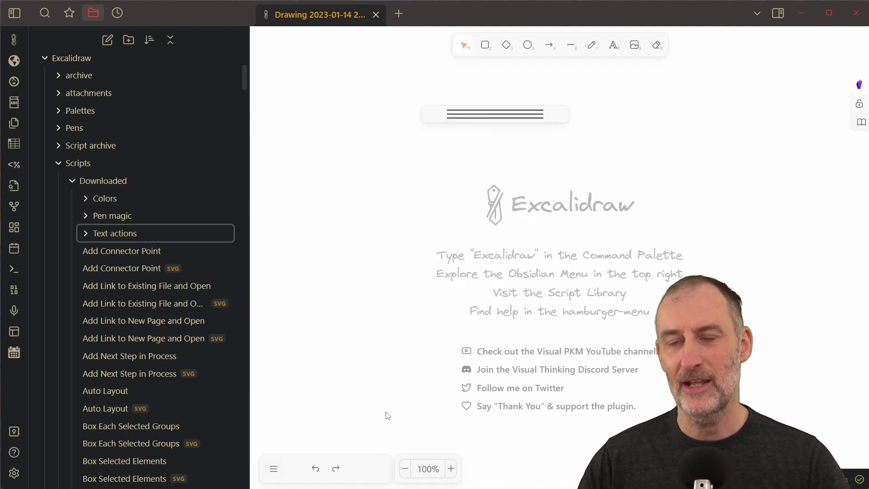
{"action": "left_click", "coordinate": [273, 469]}
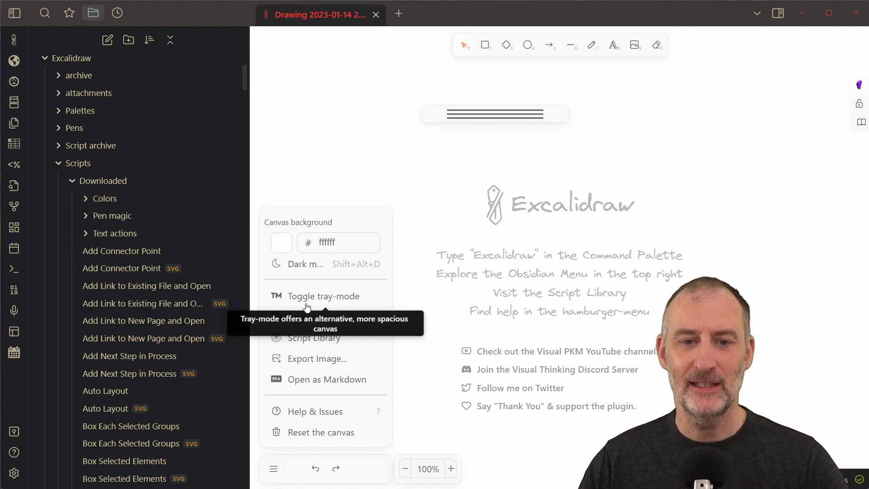
{"action": "left_click", "coordinate": [331, 364]}
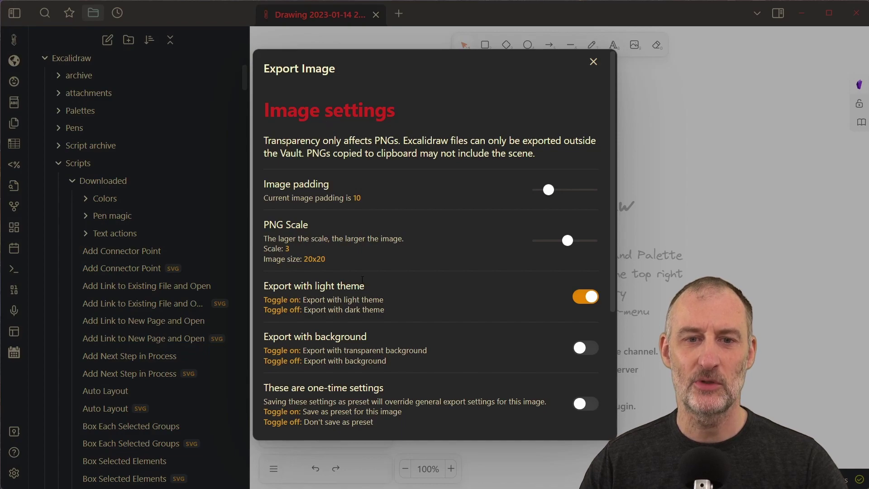
{"action": "scroll", "coordinate": [313, 204], "scroll_direction": "down", "scroll_amount": 2}
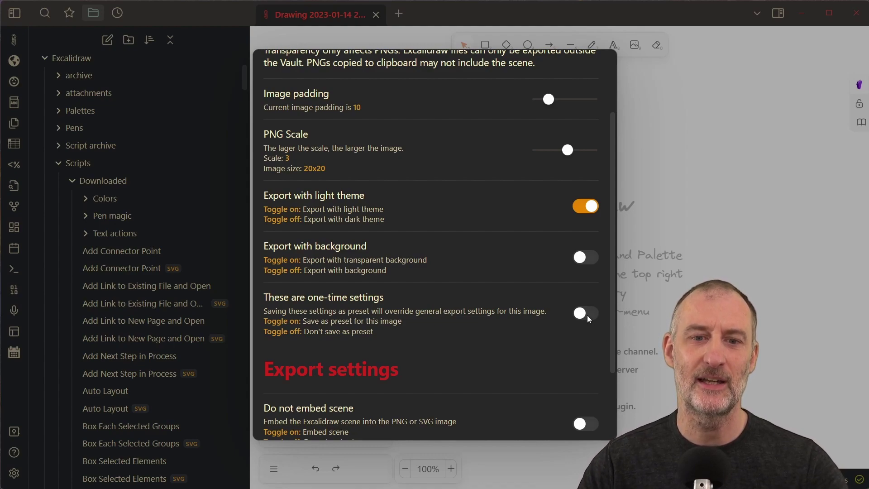
{"action": "scroll", "coordinate": [478, 317], "scroll_direction": "down", "scroll_amount": 1}
{"action": "scroll", "coordinate": [478, 317], "scroll_direction": "down", "scroll_amount": 2}
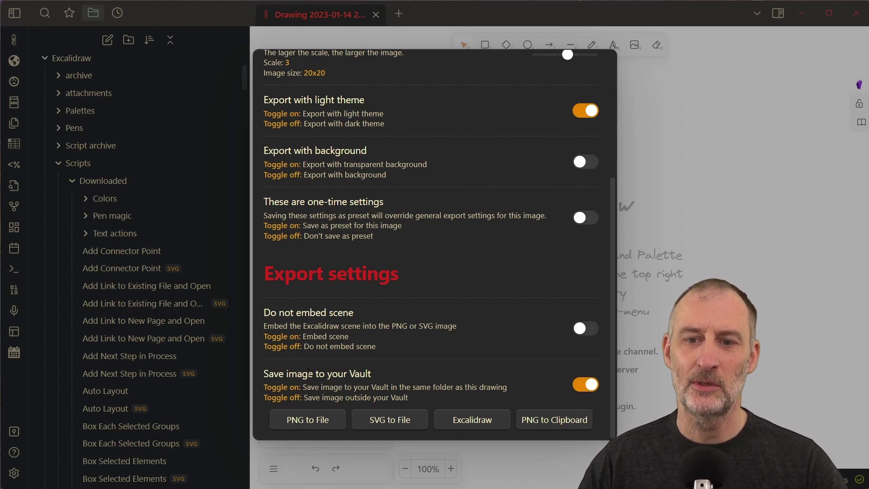
Turn off 'Save image to your Vault' in the Export Image dialog.
{"action": "left_click", "coordinate": [589, 384]}
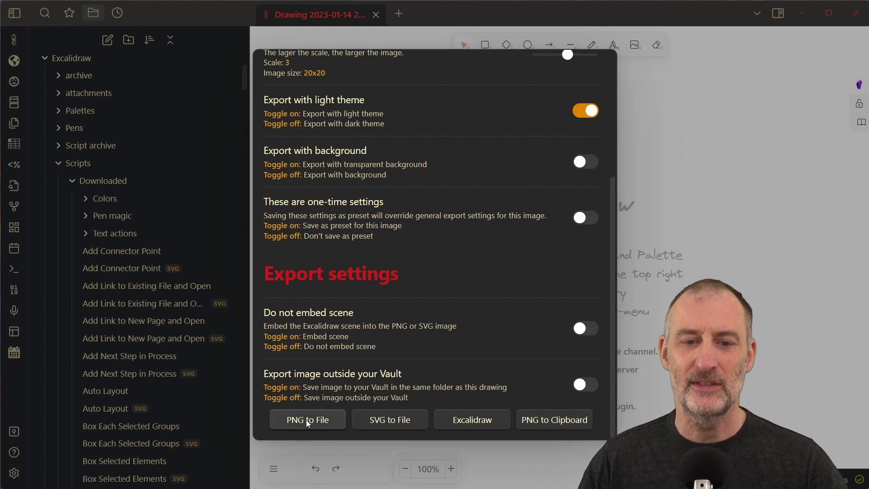
Export the drawing as a PNG under its default name into Downloads.
{"action": "left_click", "coordinate": [324, 421]}
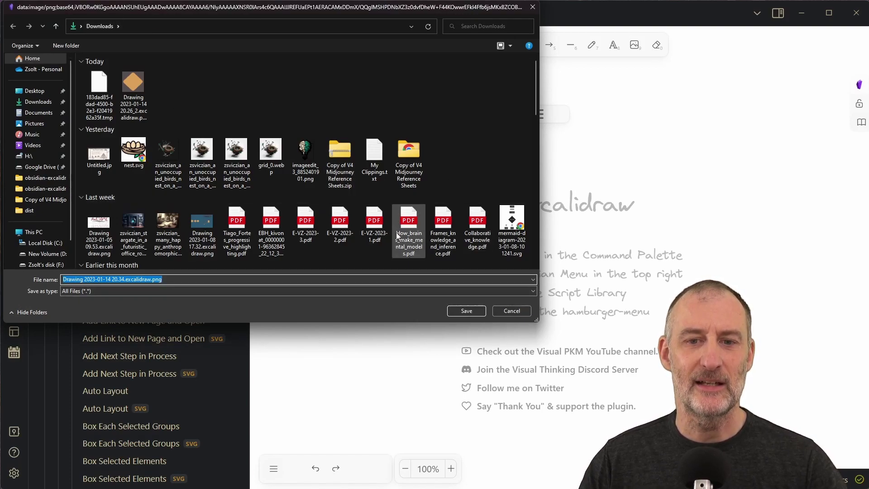
{"action": "left_click", "coordinate": [466, 310]}
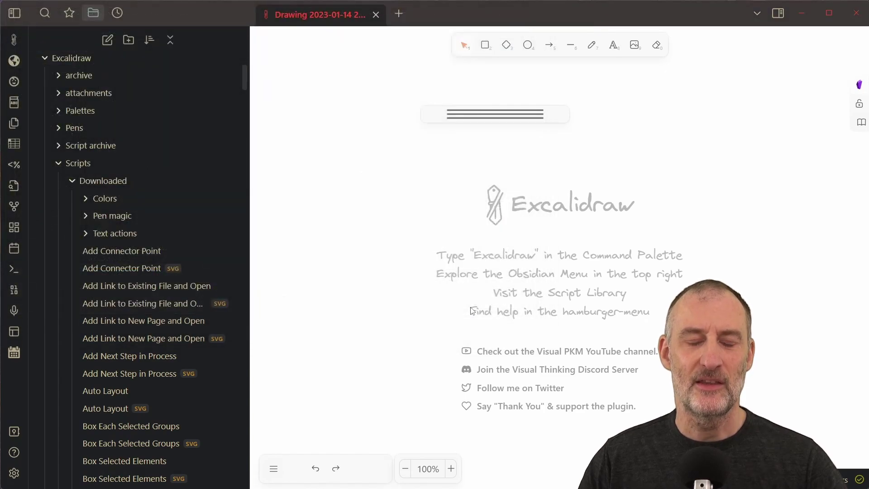